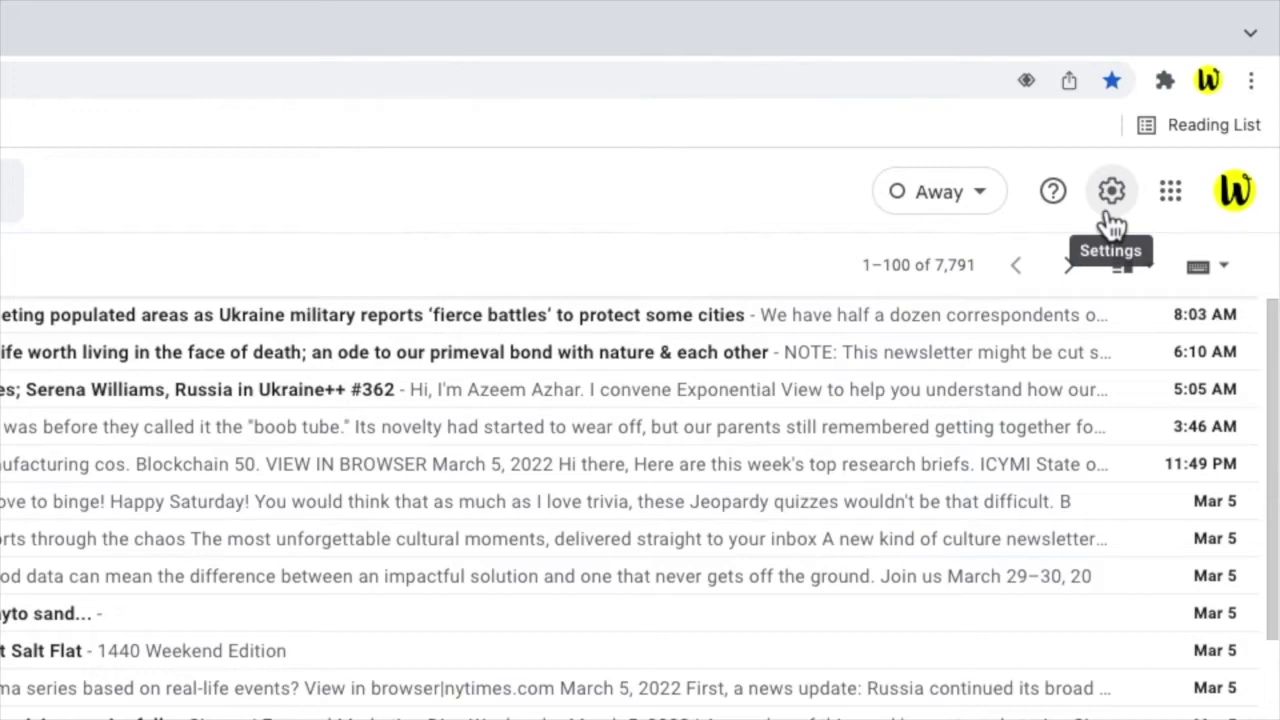
- Open Gmail's full settings from the gear menu and go to the Advanced page
left_click(1112, 218)
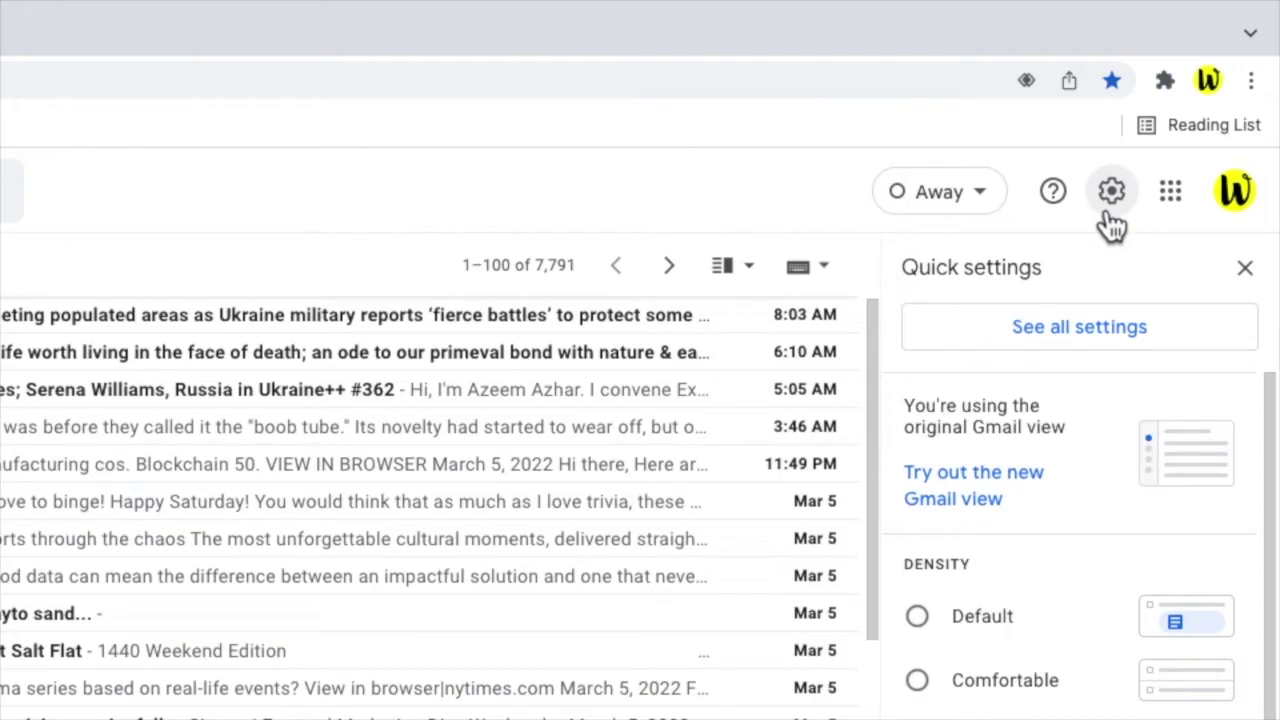
left_click(1197, 335)
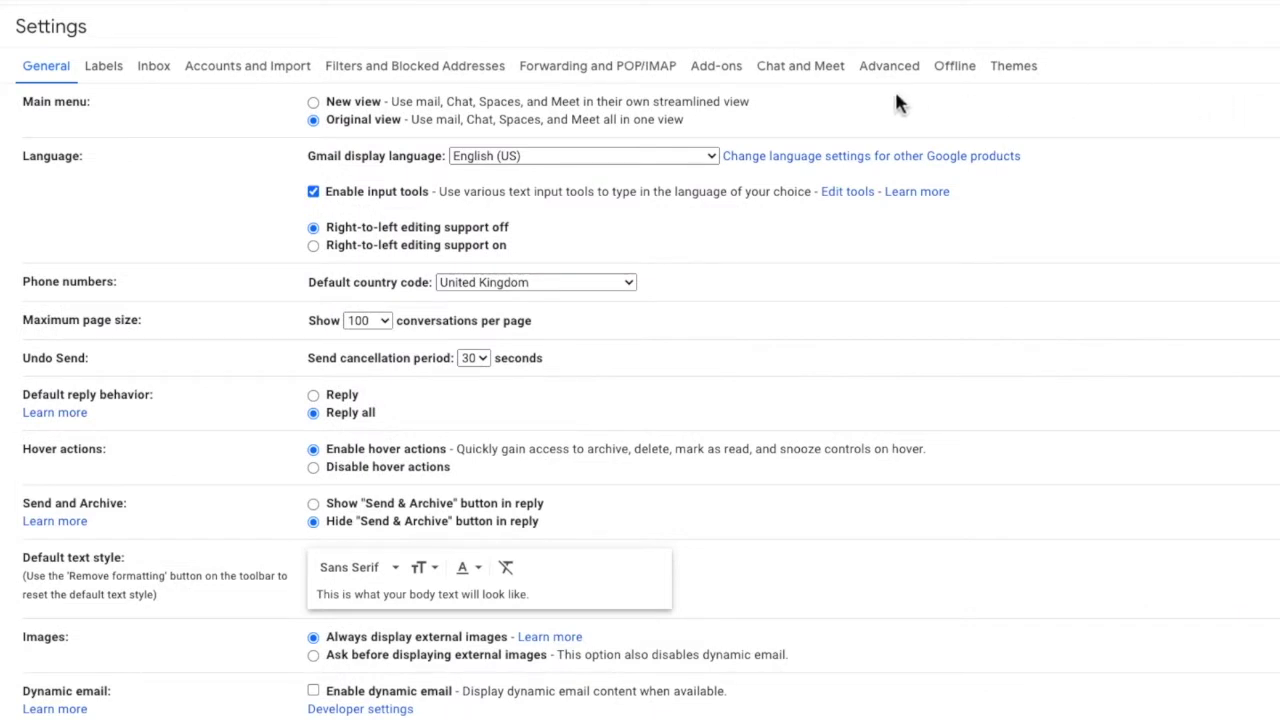
left_click(890, 82)
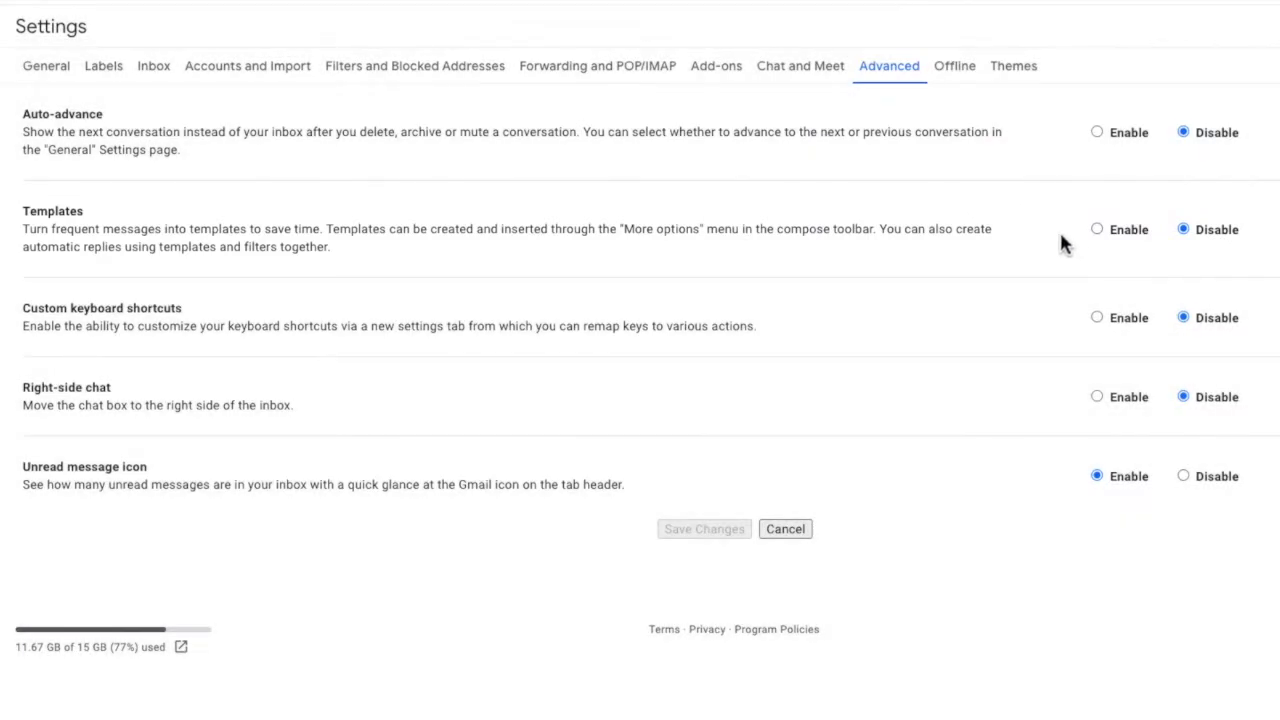
- Enable Templates in Advanced settings and save the change
left_click(1097, 230)
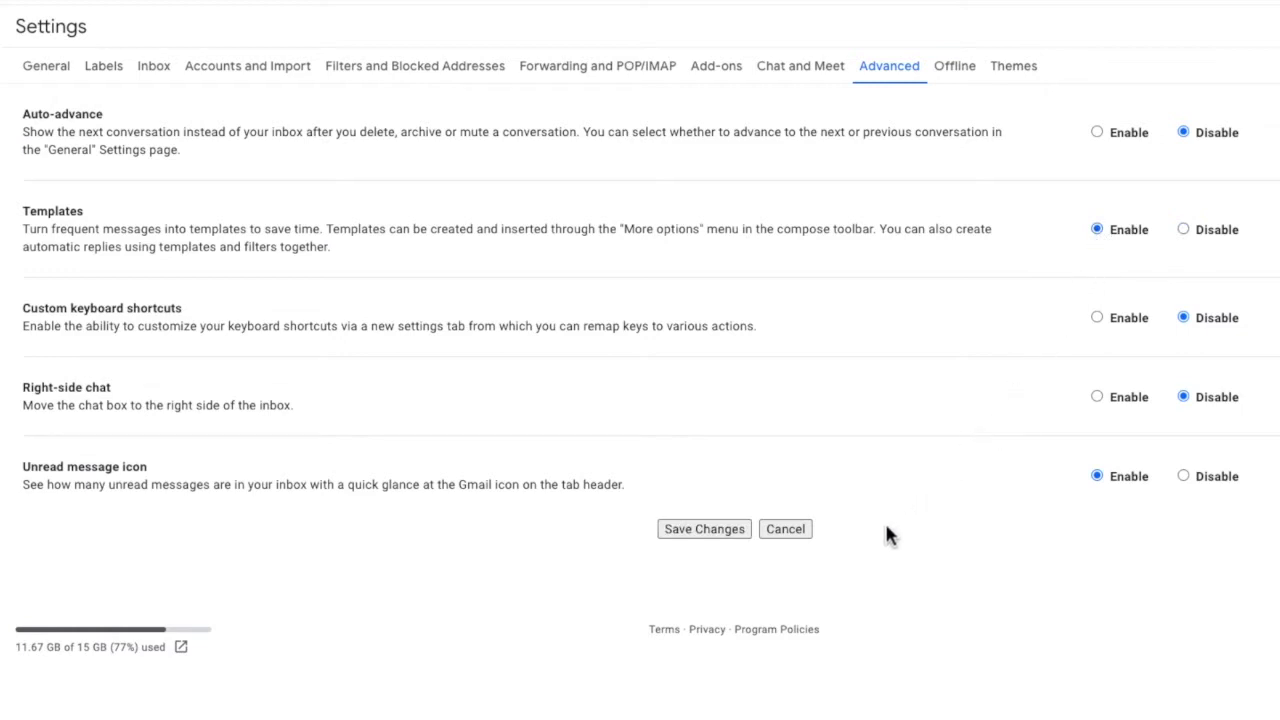
left_click(746, 537)
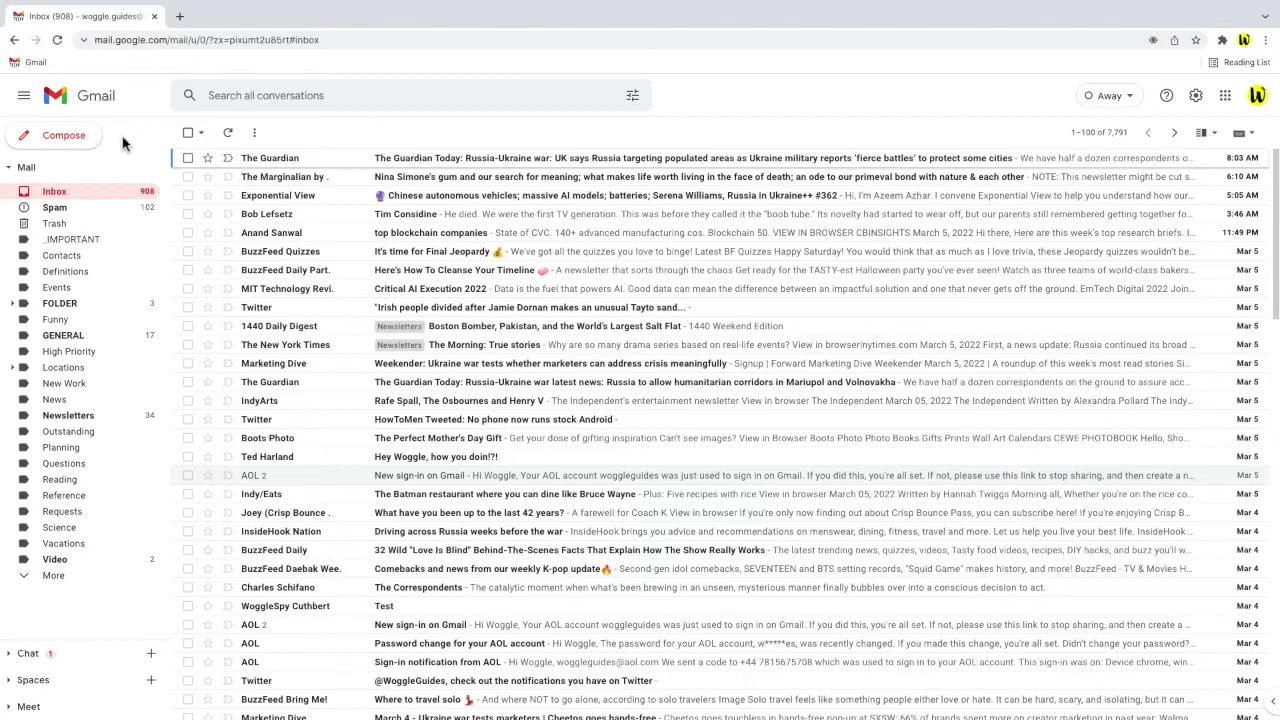
- Start a new message with the subject 'Thanks for your email'
left_click(101, 146)
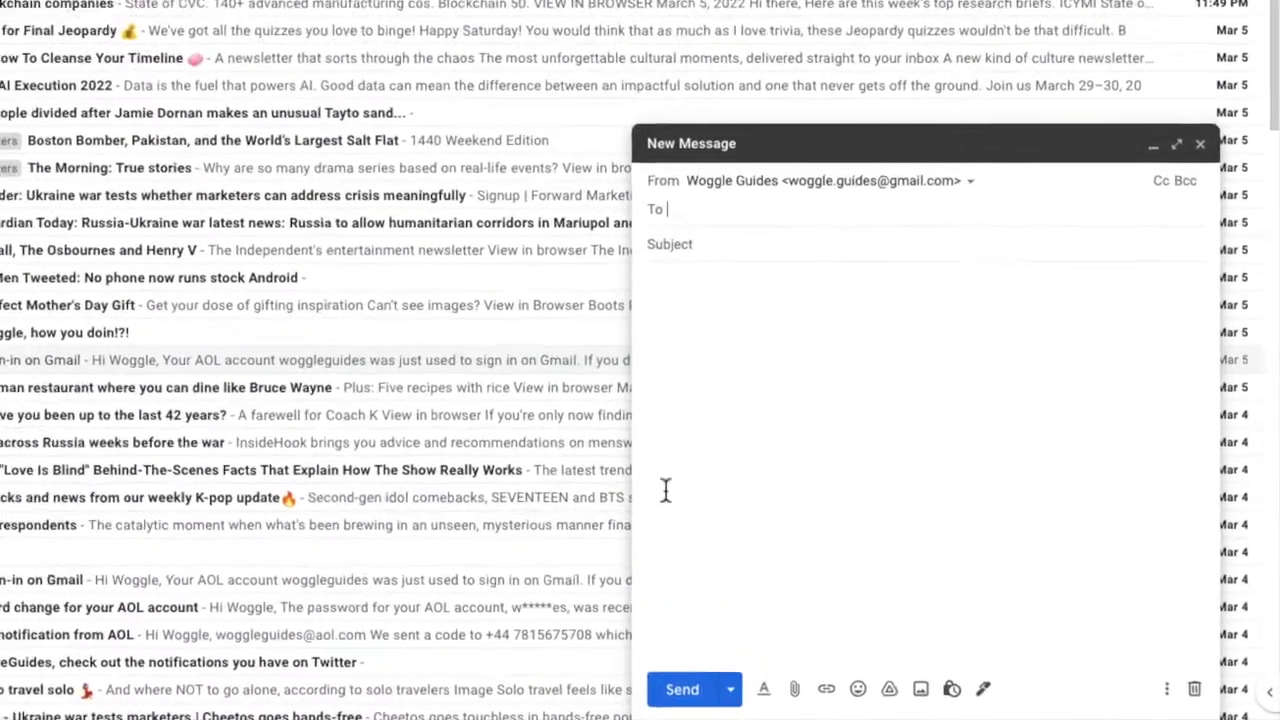
key("Tab")
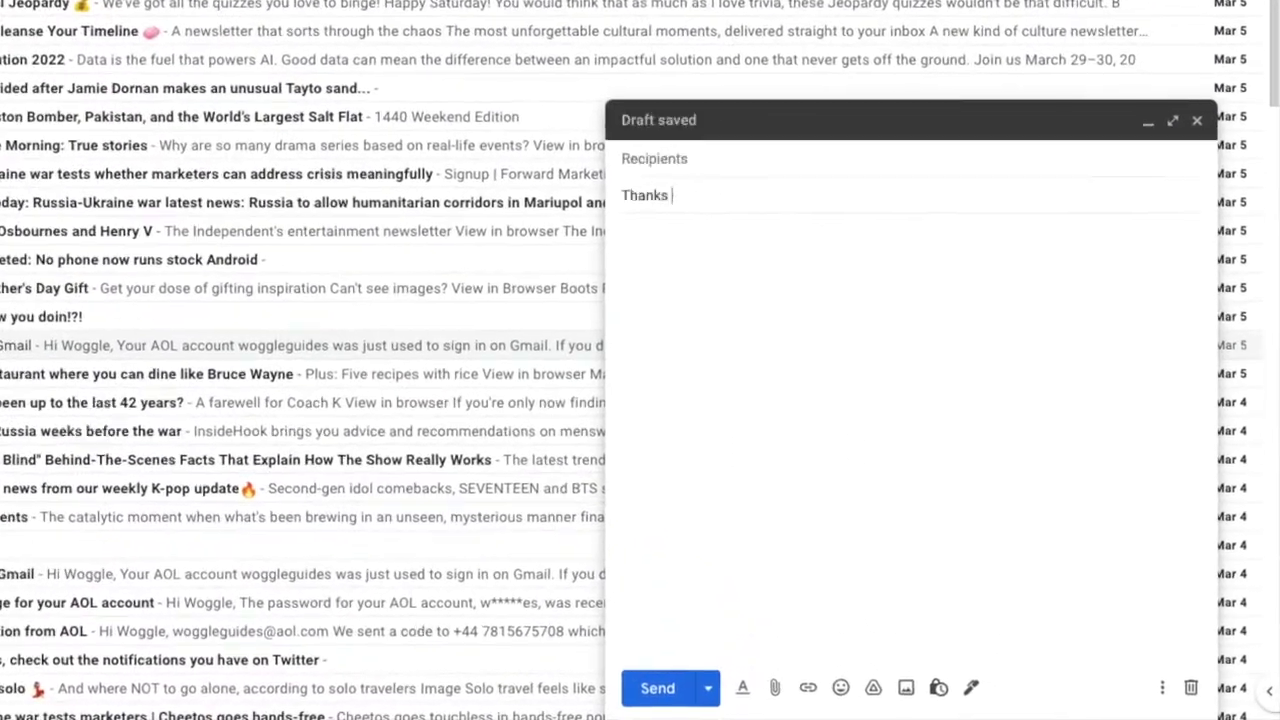
type("Thanks for your email")
key("Tab")
- Write the body 'Thanks so much for writing. Rest assured that we'll get back to you quickly.', signed 'All the best, Woggle x'
type("Thanks so much for writing.")
key("Return")
key("Return")
type("Rest assured that we'll get back to you q")
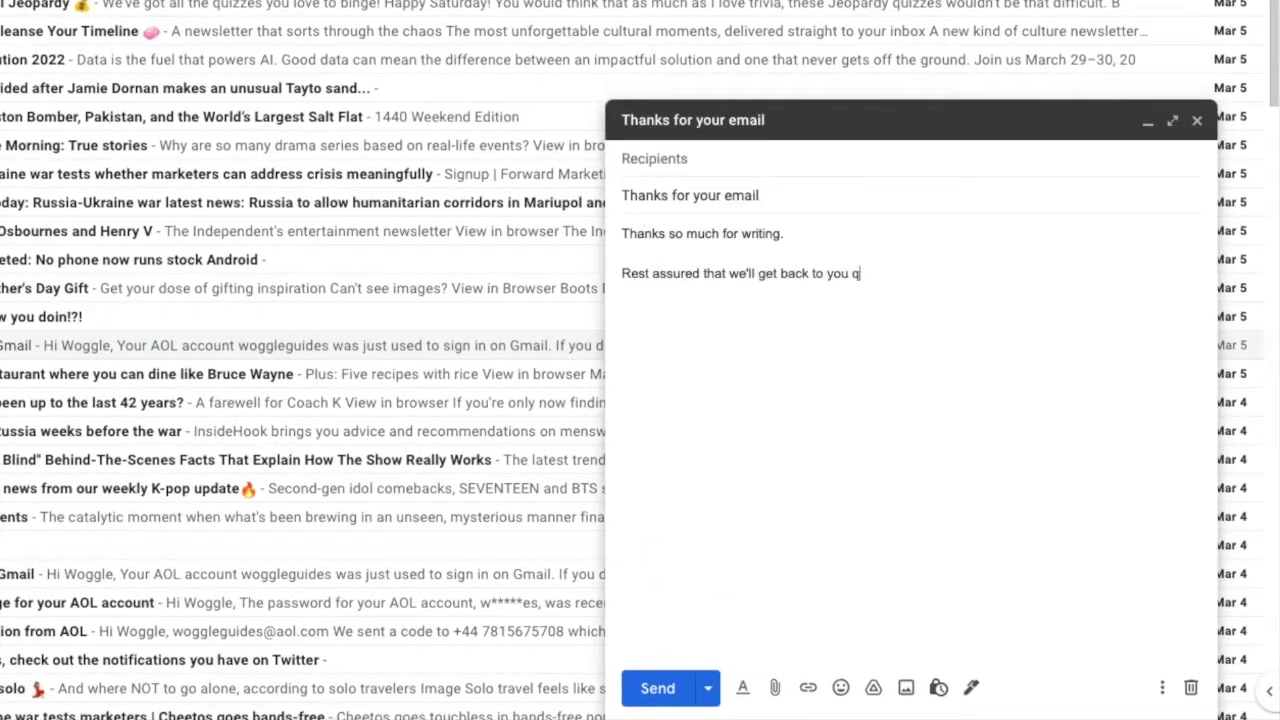
type("uickly.")
key("Return")
key("Return")
type("All the best,")
key("Return")
key("Return")
type("Woggle x")
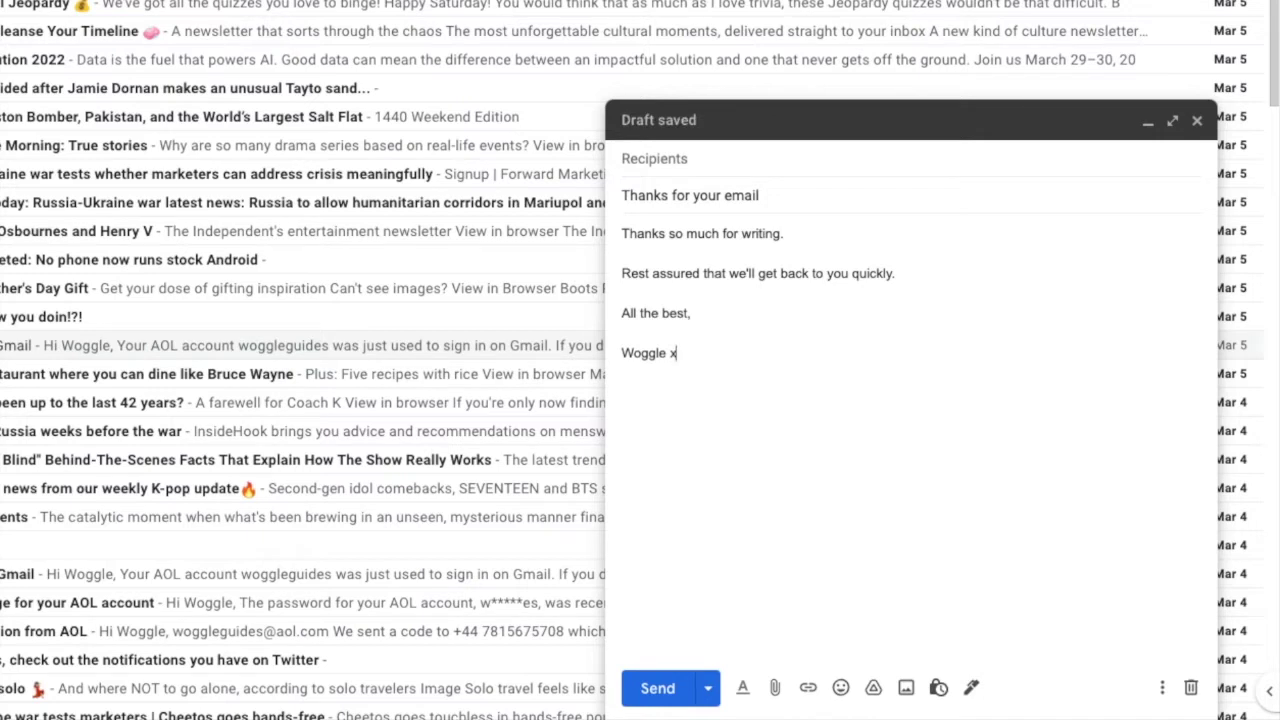
left_click(1162, 688)
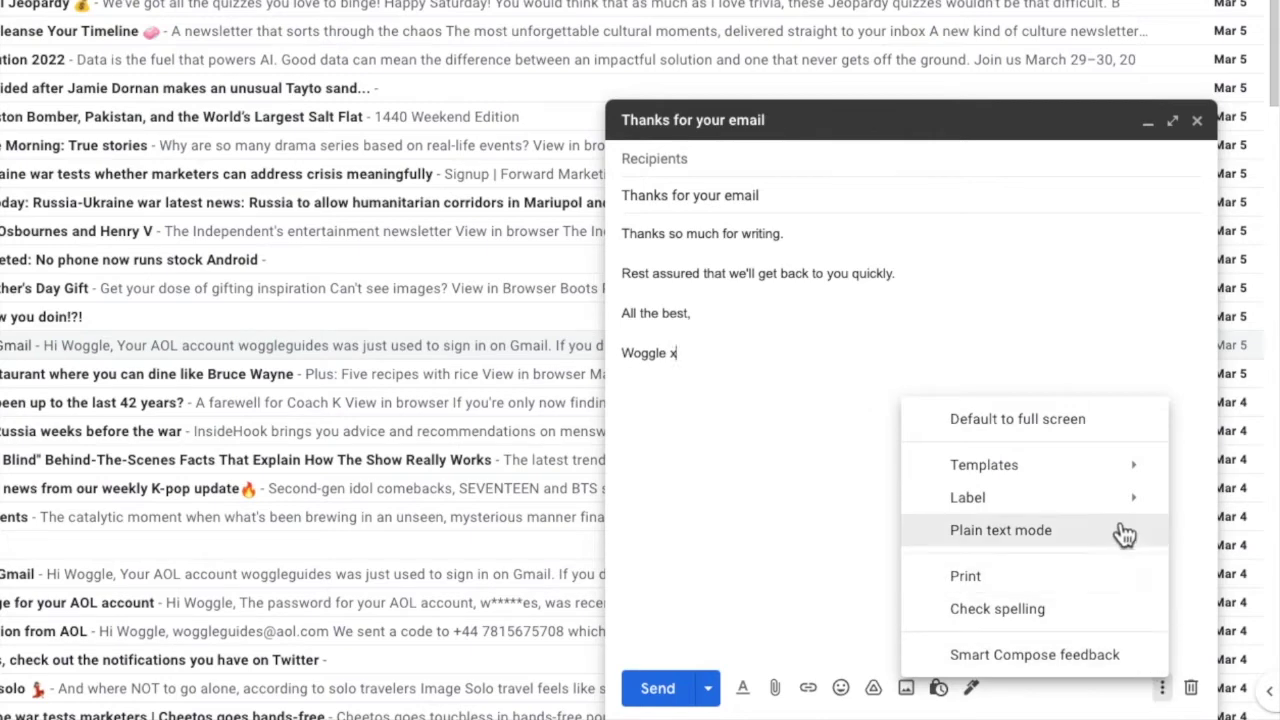
mouse_move(984, 465)
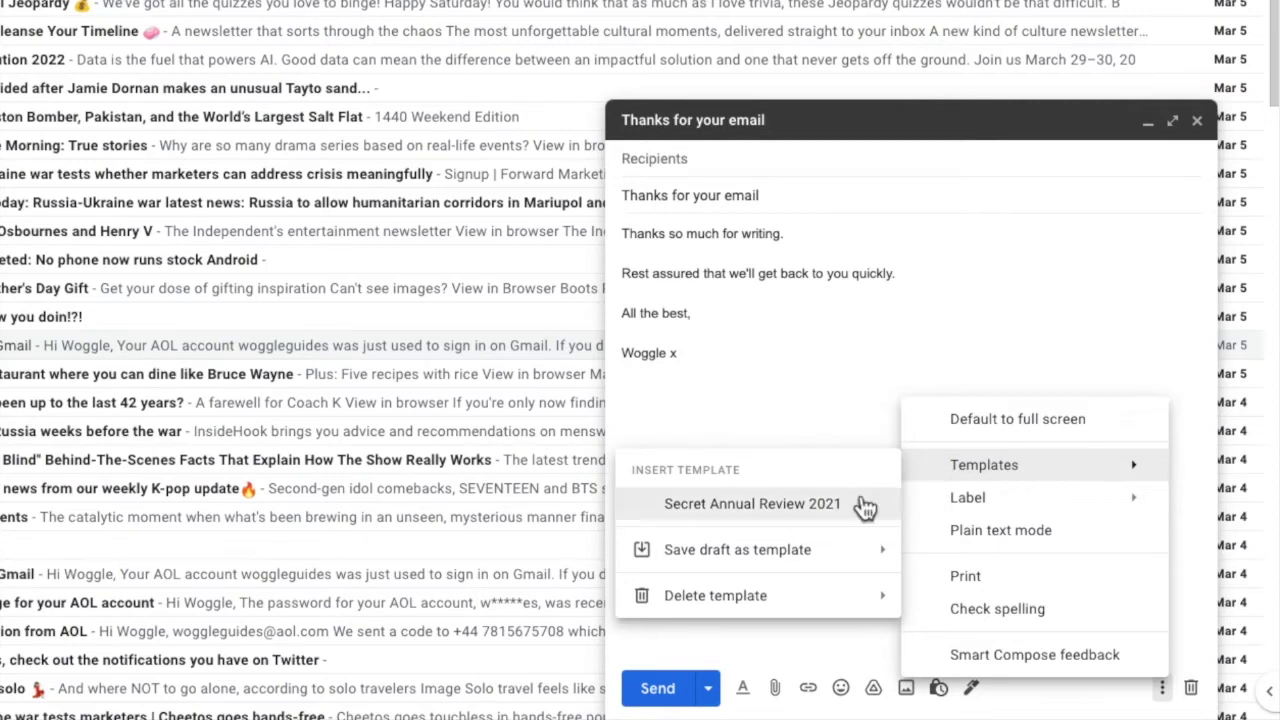
mouse_move(740, 550)
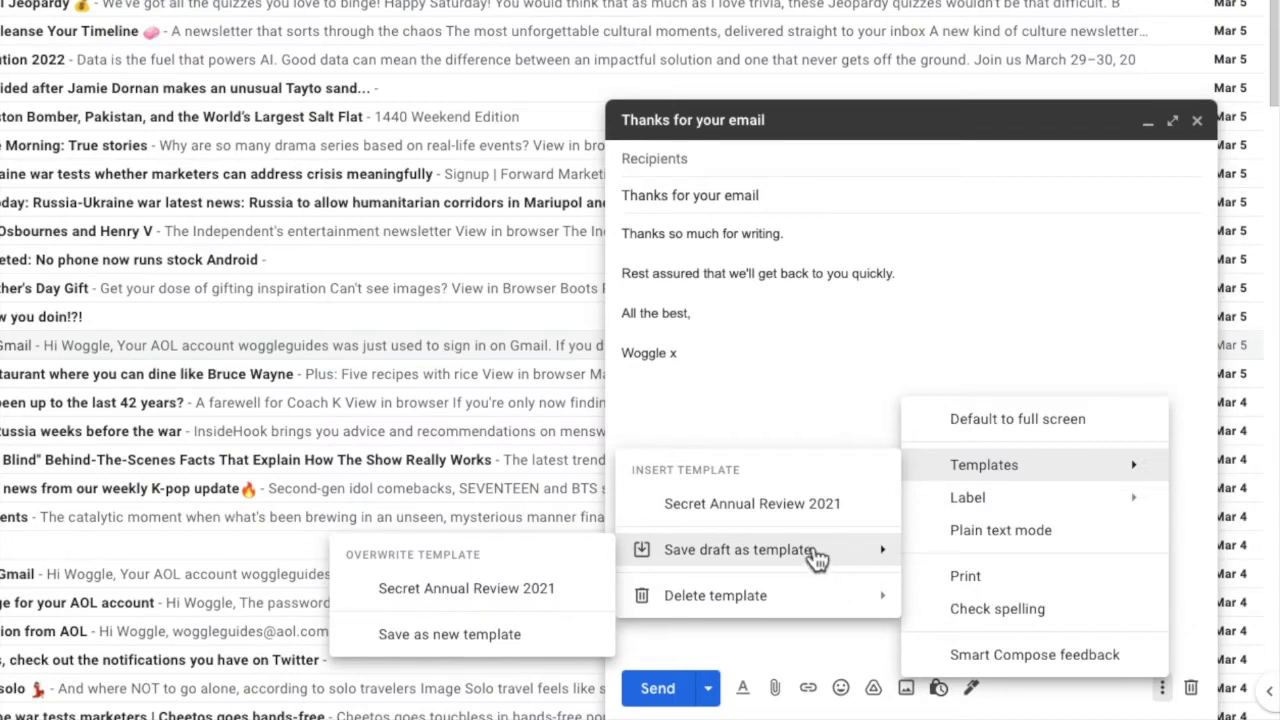
- Save the draft as a new template named 'Thanks for your email'
left_click(590, 634)
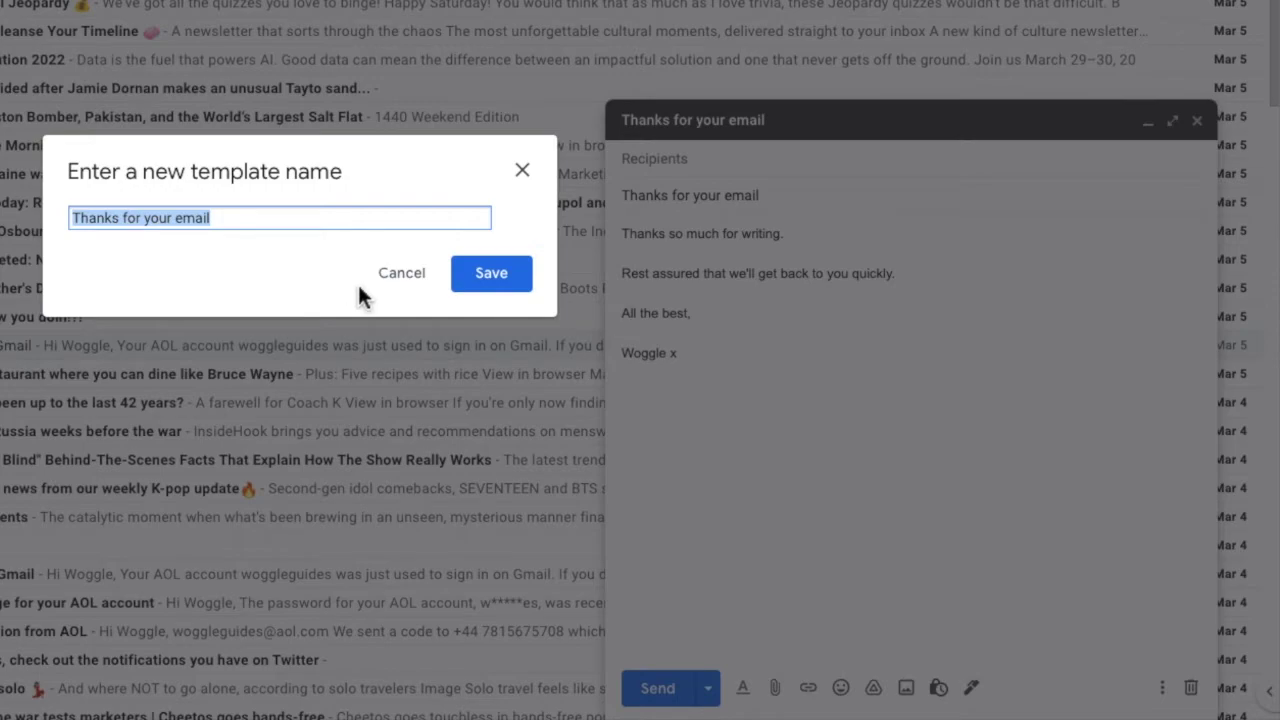
left_click(472, 295)
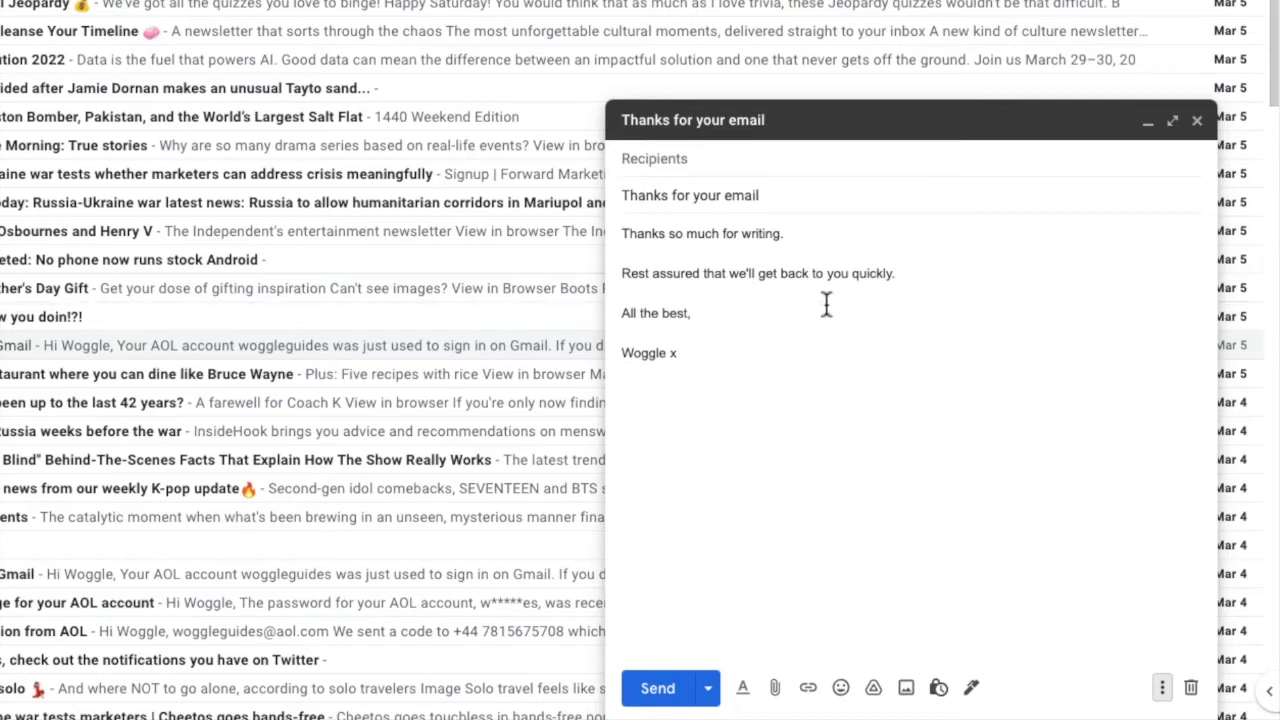
- Close the draft window to return to the inbox
left_click(1197, 121)
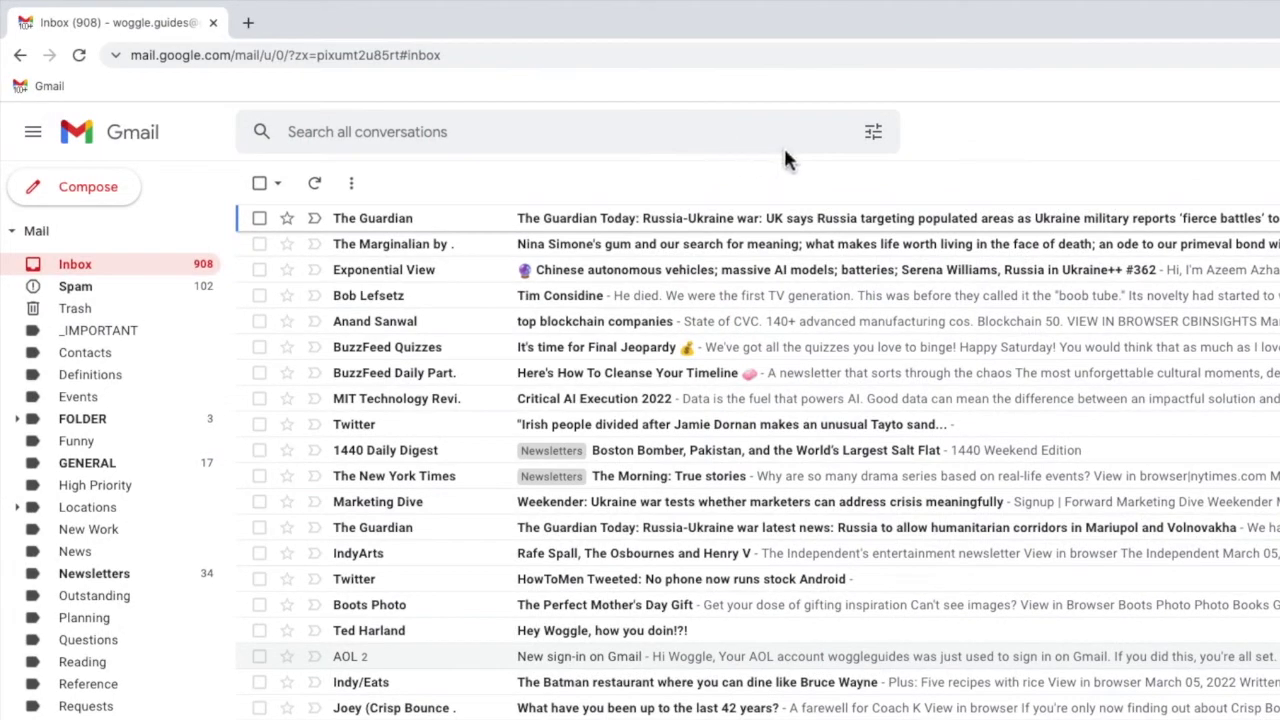
left_click(873, 145)
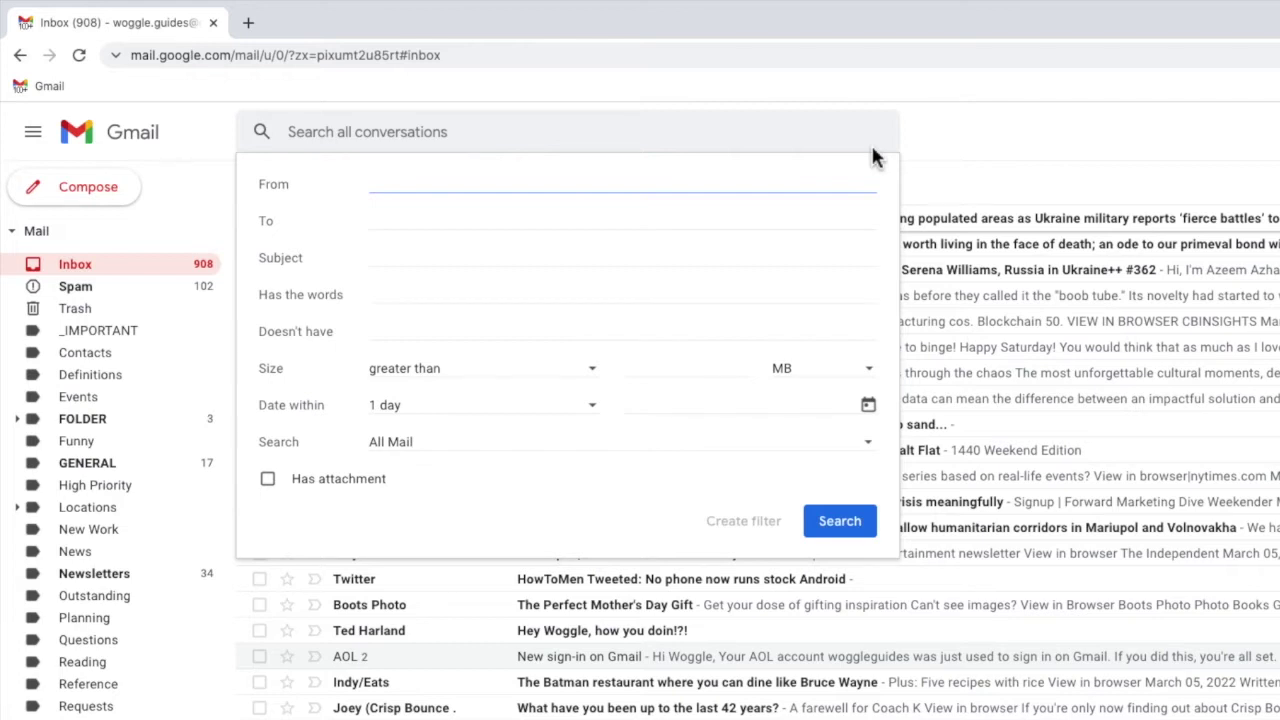
left_click(810, 218)
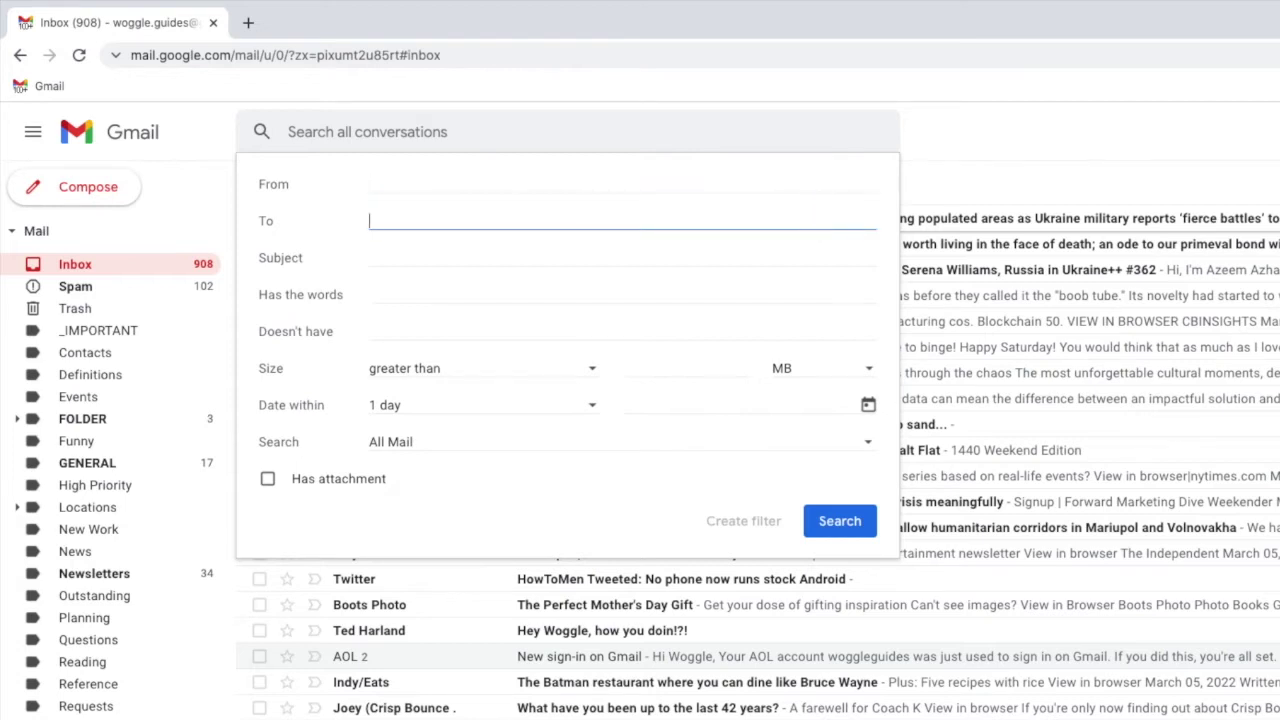
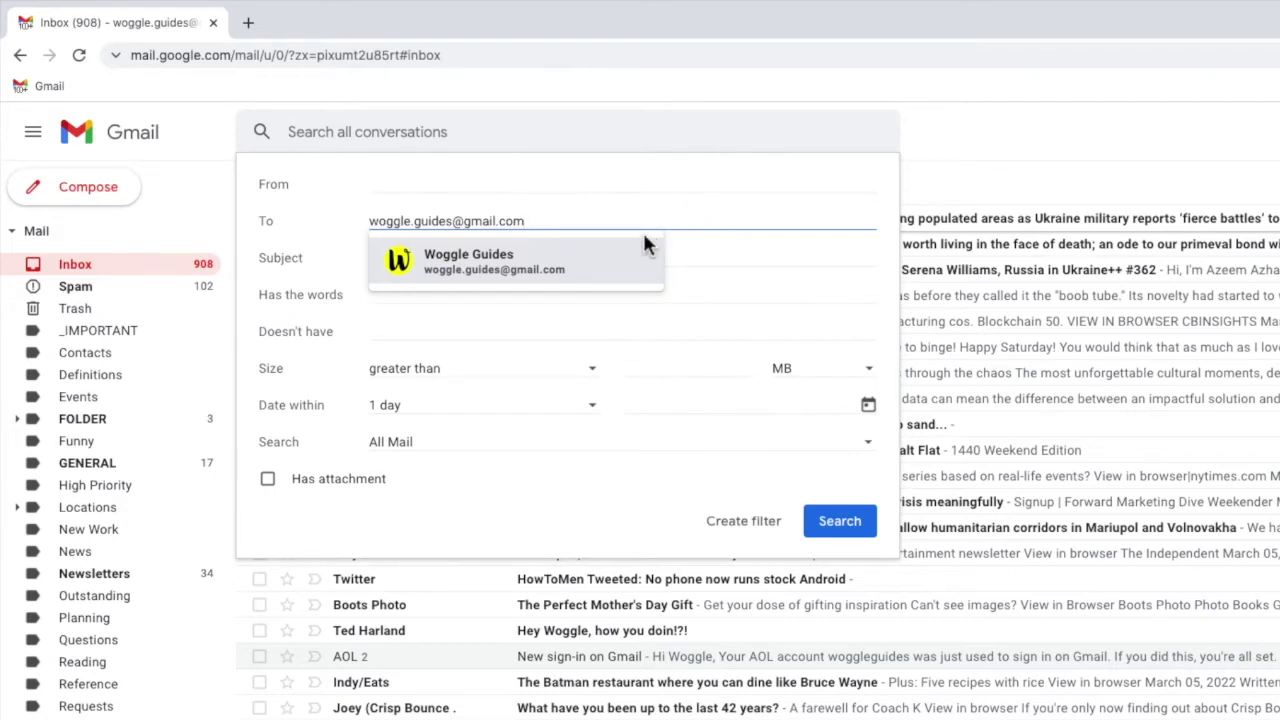
left_click(632, 269)
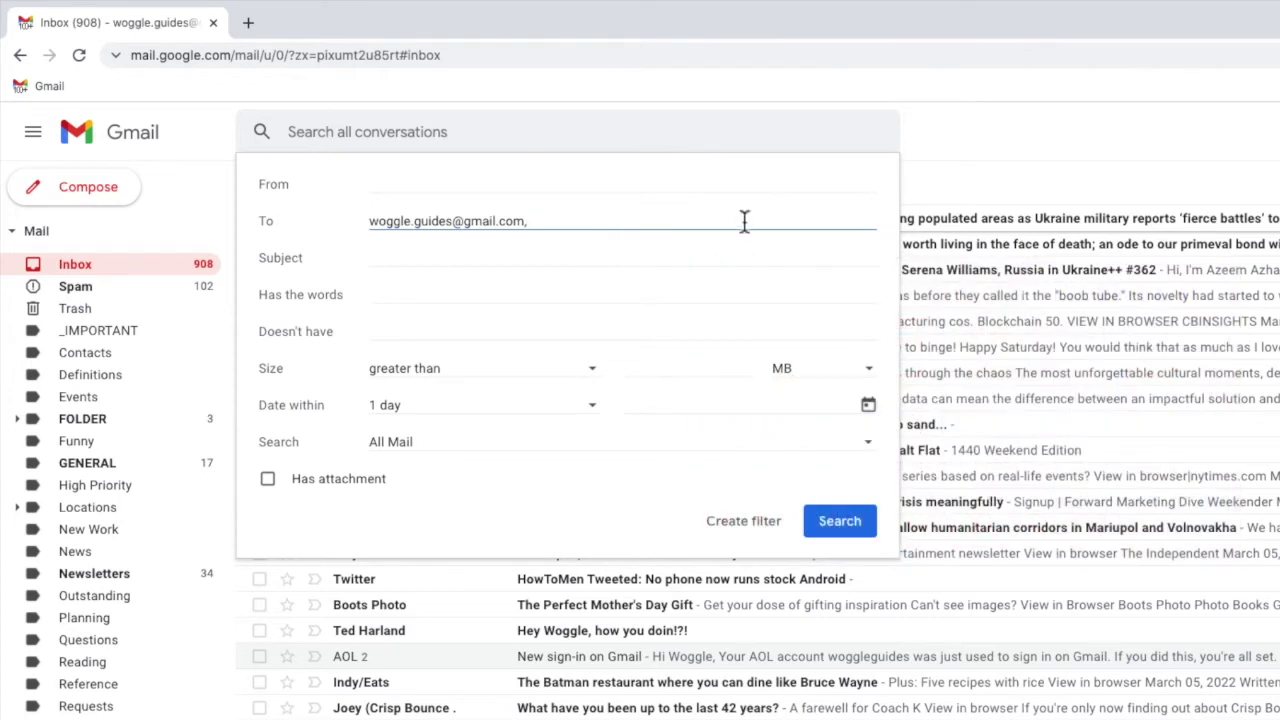
left_click(726, 551)
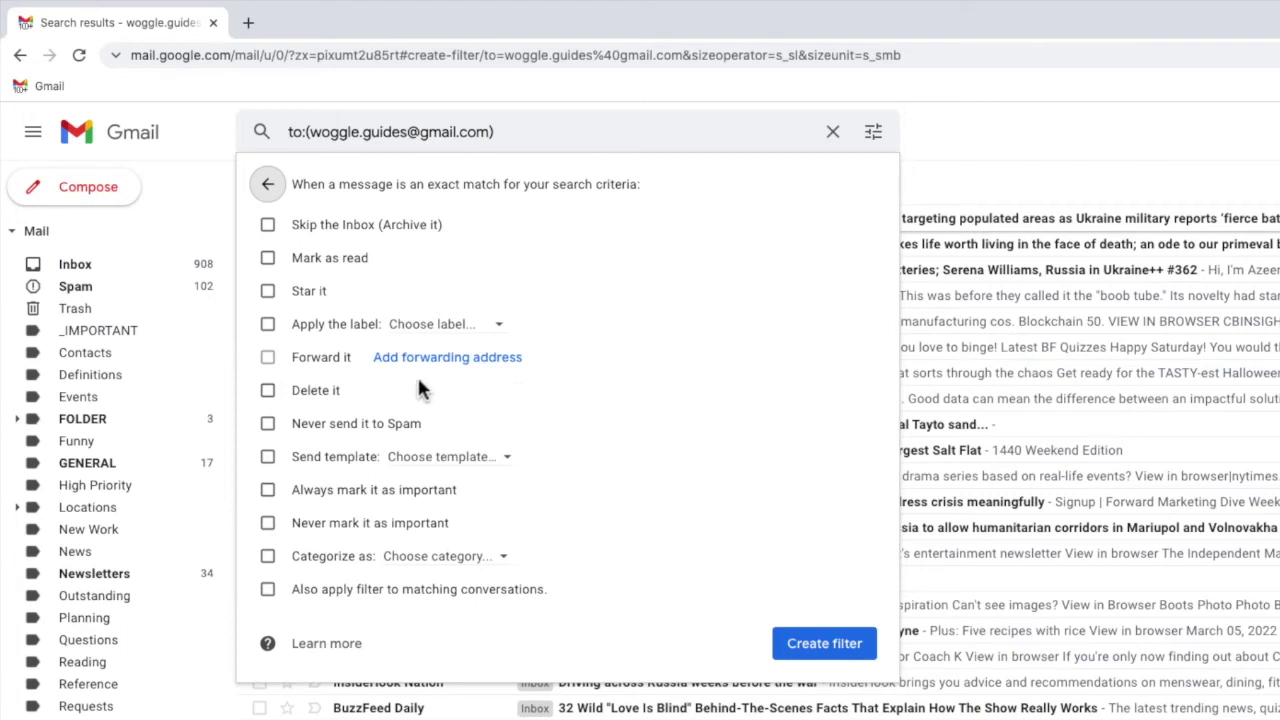
- Make the filter send the 'Thanks for your email' template, and create it
left_click(267, 457)
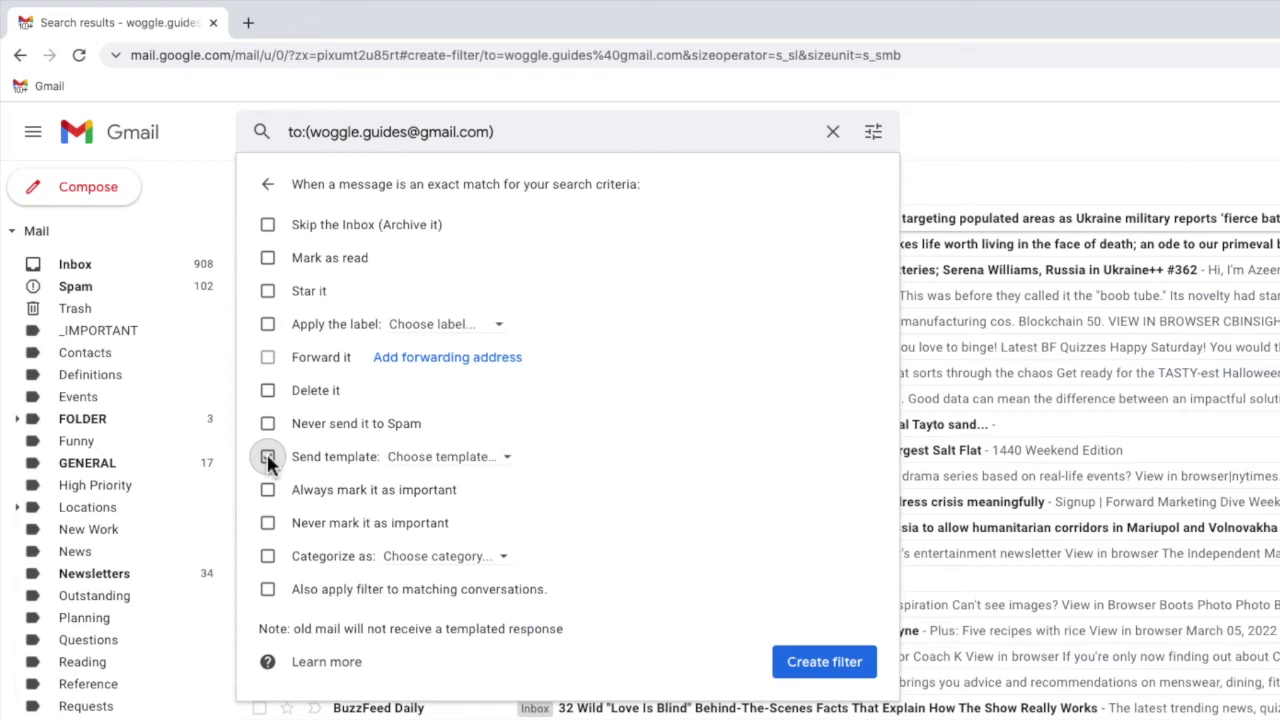
left_click(514, 462)
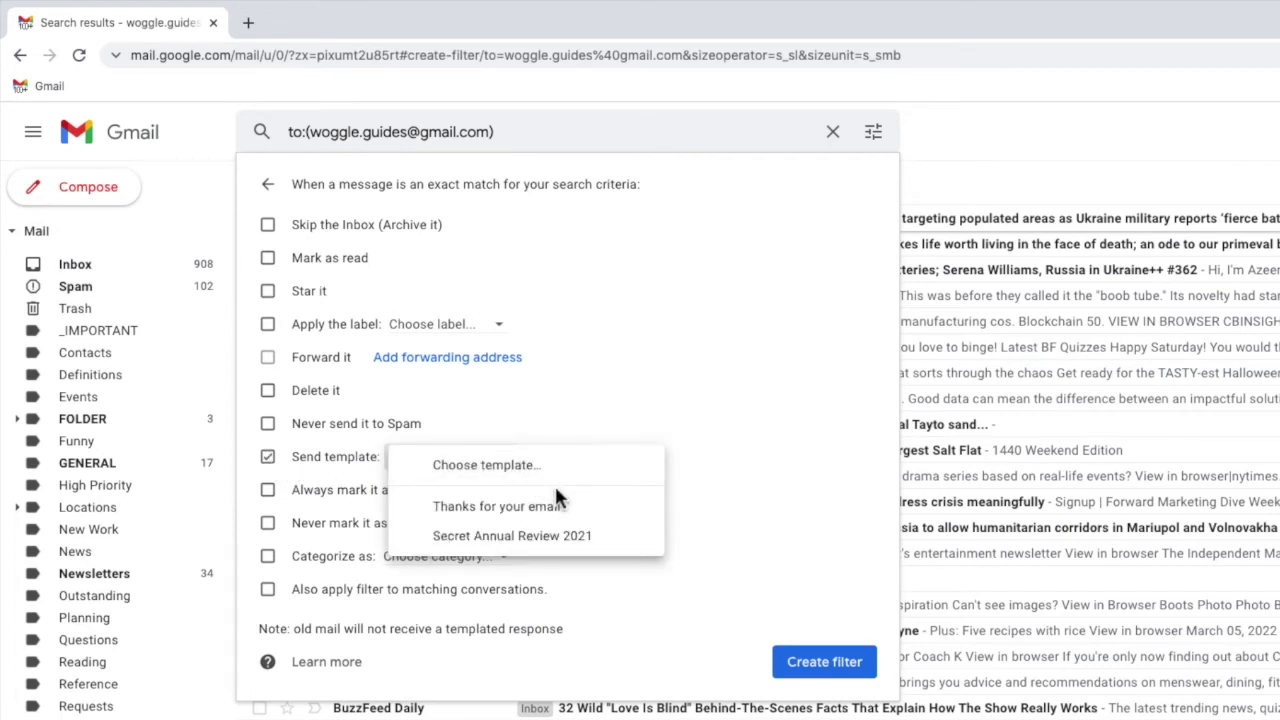
left_click(616, 517)
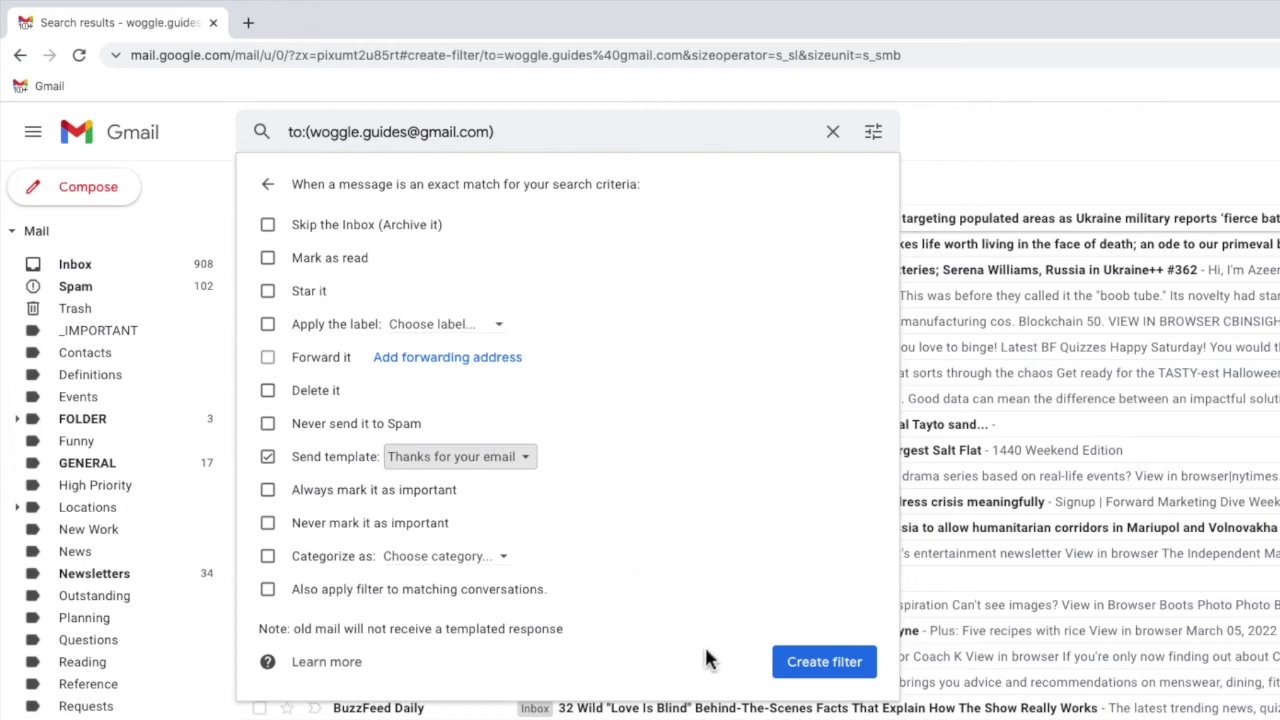
left_click(797, 674)
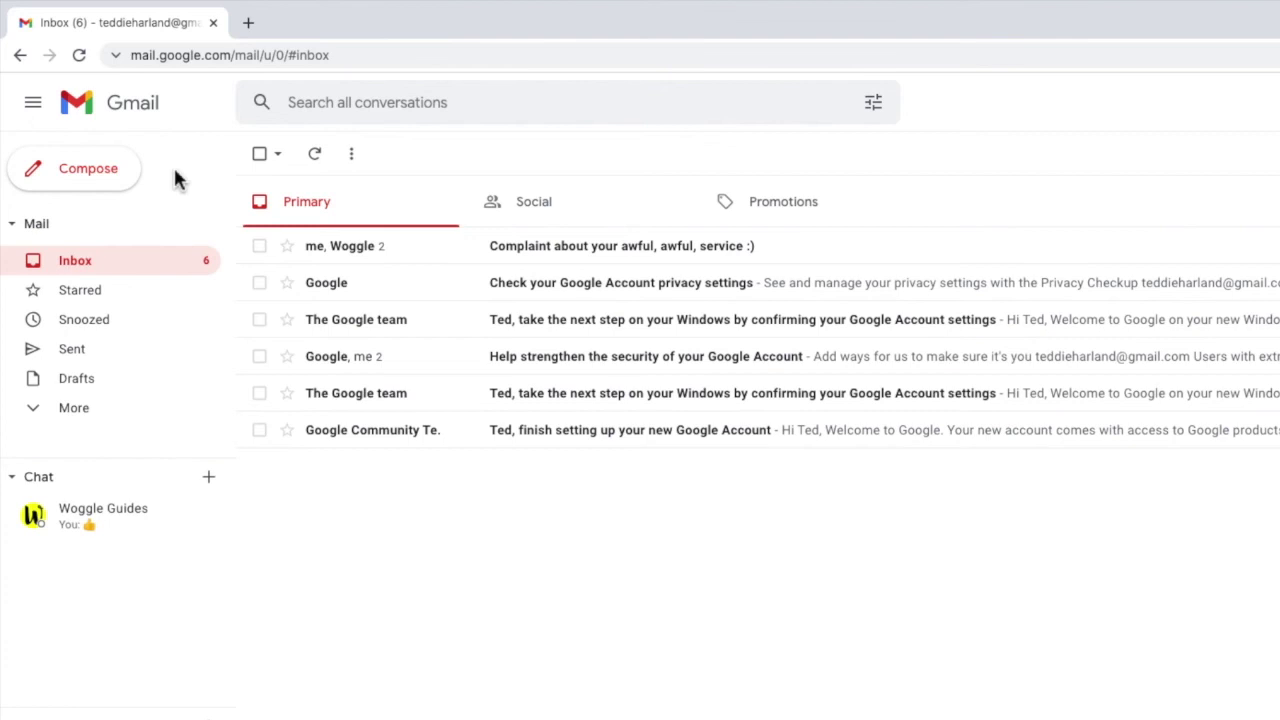
- Open the 'Complaint about your awful, awful, service :)' conversation in the second account
left_click(450, 254)
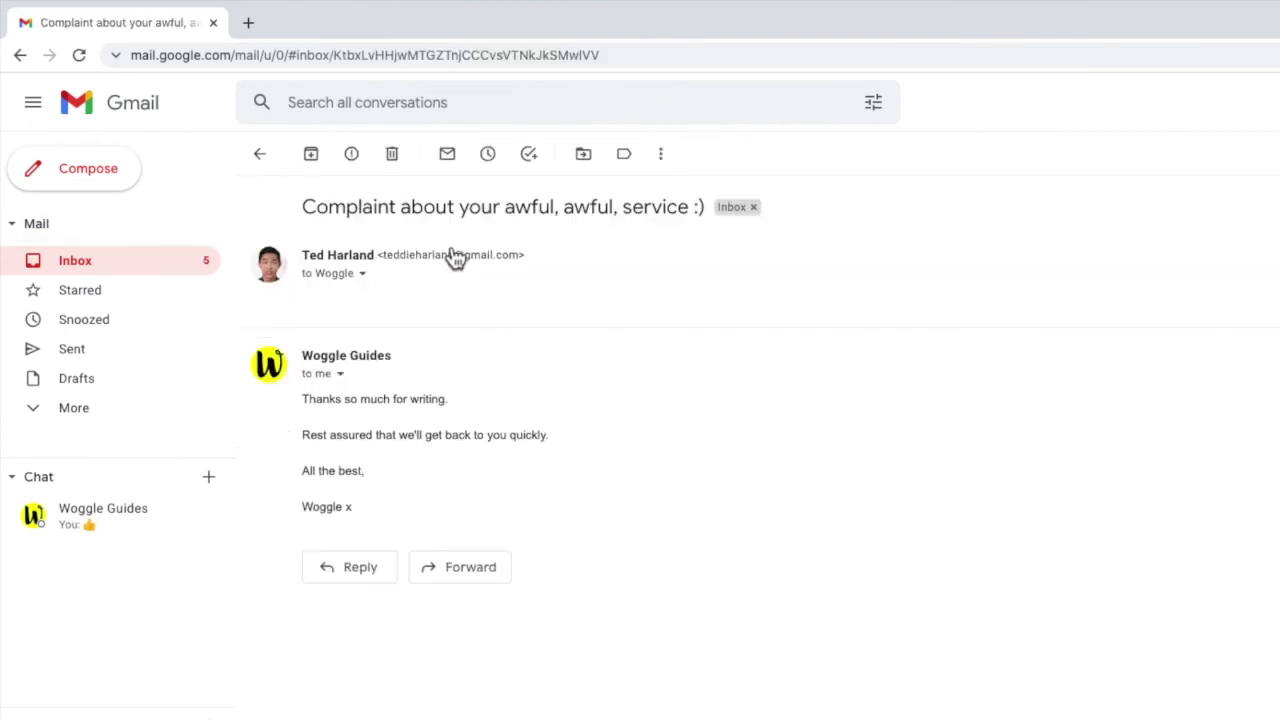